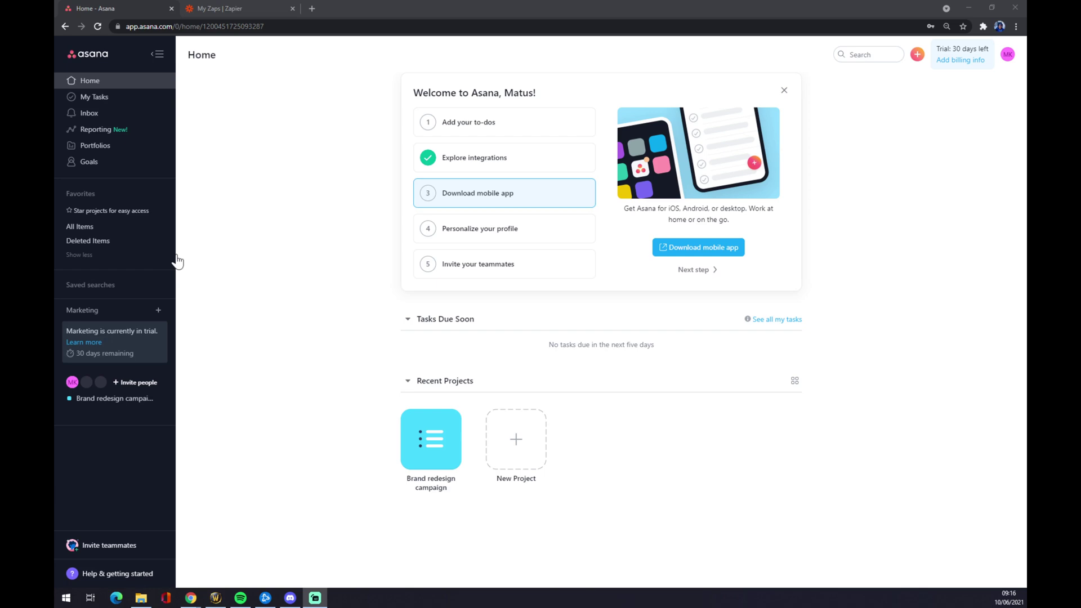
Step: Bring the browser forward and show Asana's Explore integrations onboarding step
{"action": "left_click", "coordinate": [110, 88]}
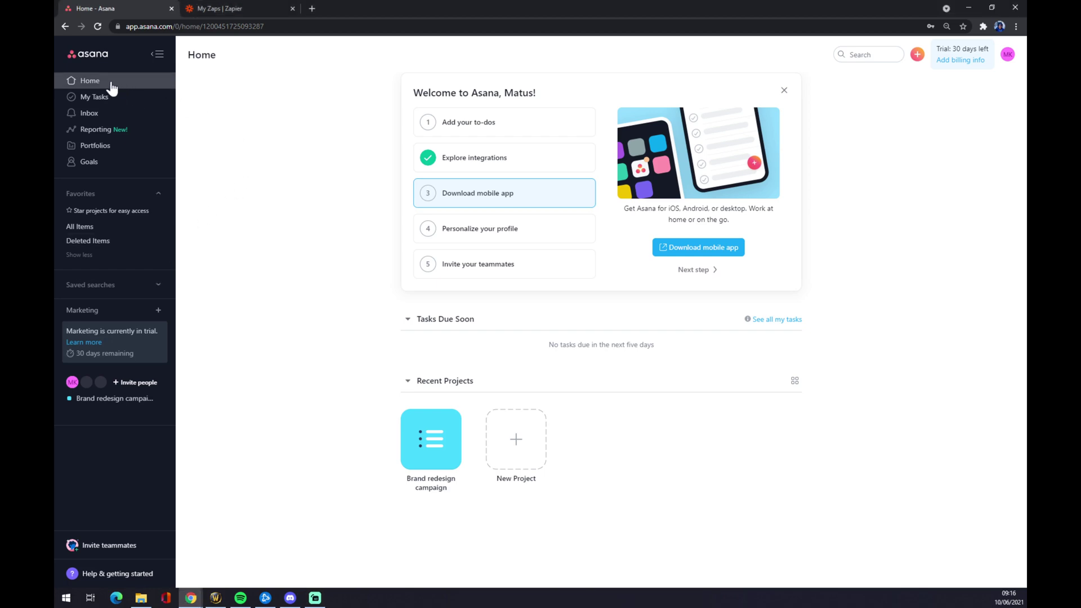
{"action": "left_click", "coordinate": [486, 168]}
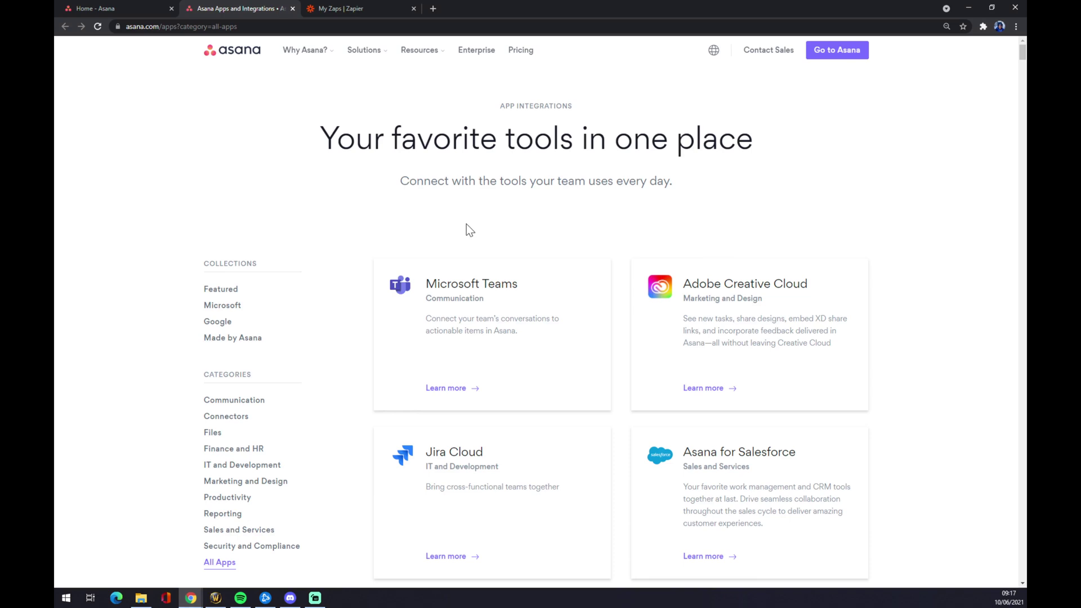
{"action": "scroll", "coordinate": [466, 232], "scroll_direction": "down", "scroll_amount": 3}
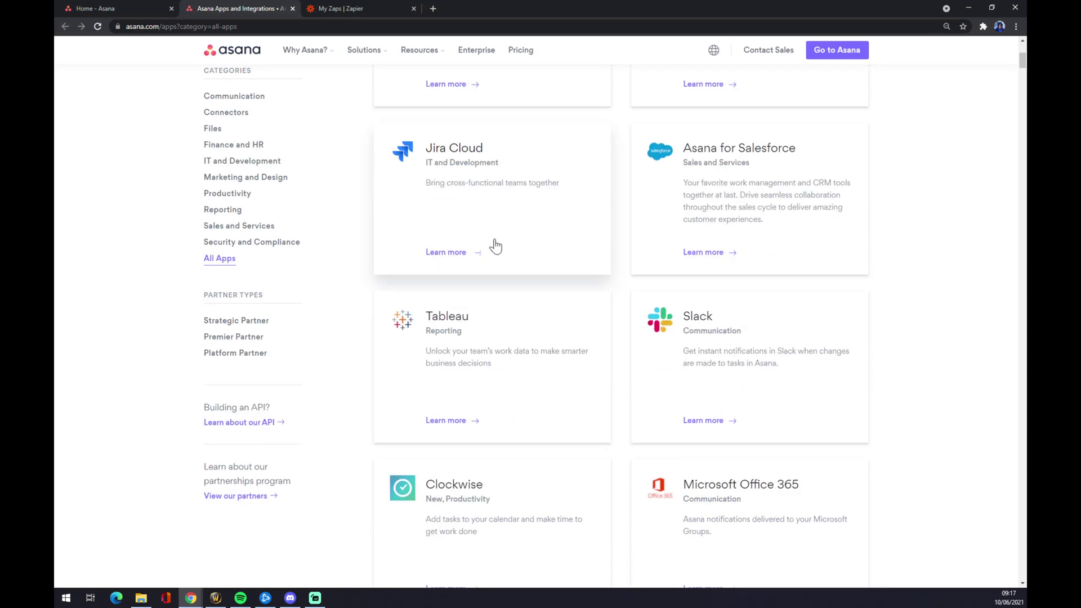
{"action": "scroll", "coordinate": [496, 246], "scroll_direction": "up", "scroll_amount": 3}
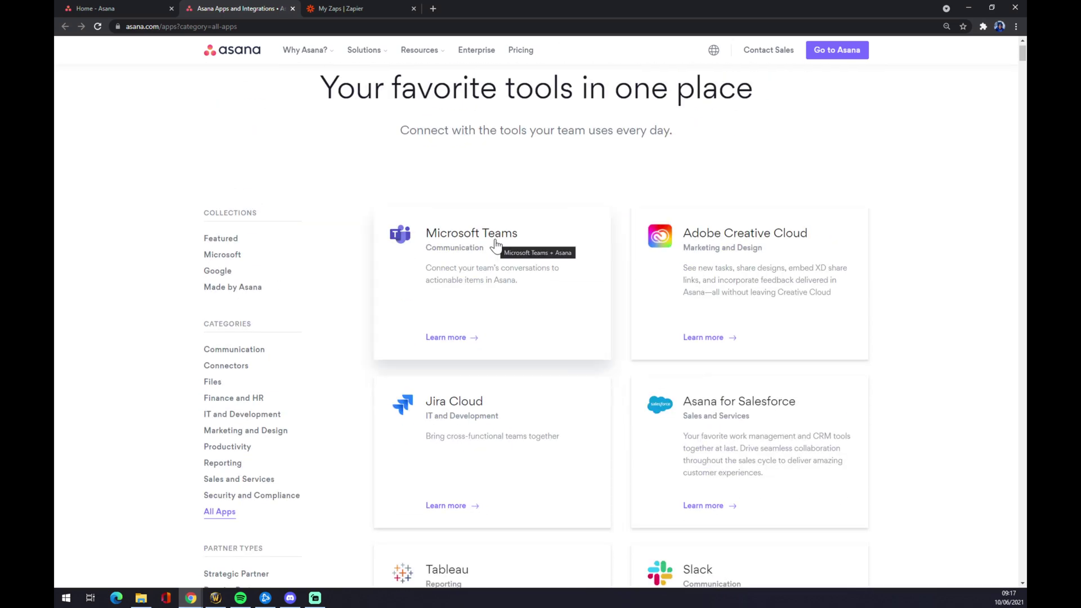
{"action": "scroll", "coordinate": [499, 245], "scroll_direction": "down", "scroll_amount": 3}
{"action": "scroll", "coordinate": [509, 249], "scroll_direction": "down", "scroll_amount": 1}
{"action": "scroll", "coordinate": [510, 248], "scroll_direction": "down", "scroll_amount": 3}
{"action": "scroll", "coordinate": [510, 249], "scroll_direction": "down", "scroll_amount": 3}
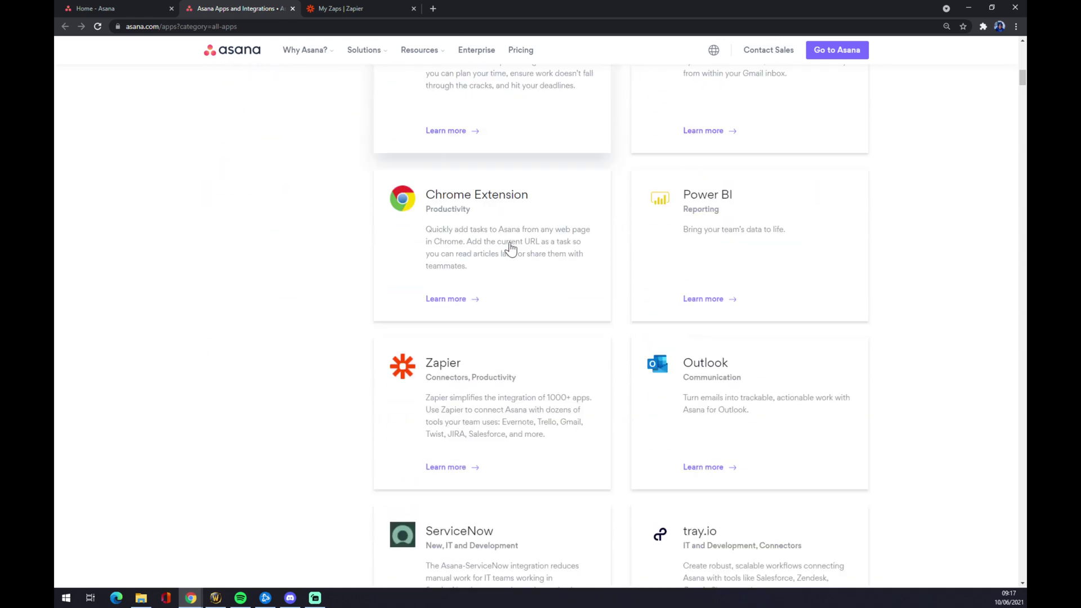
{"action": "scroll", "coordinate": [509, 249], "scroll_direction": "down", "scroll_amount": 3}
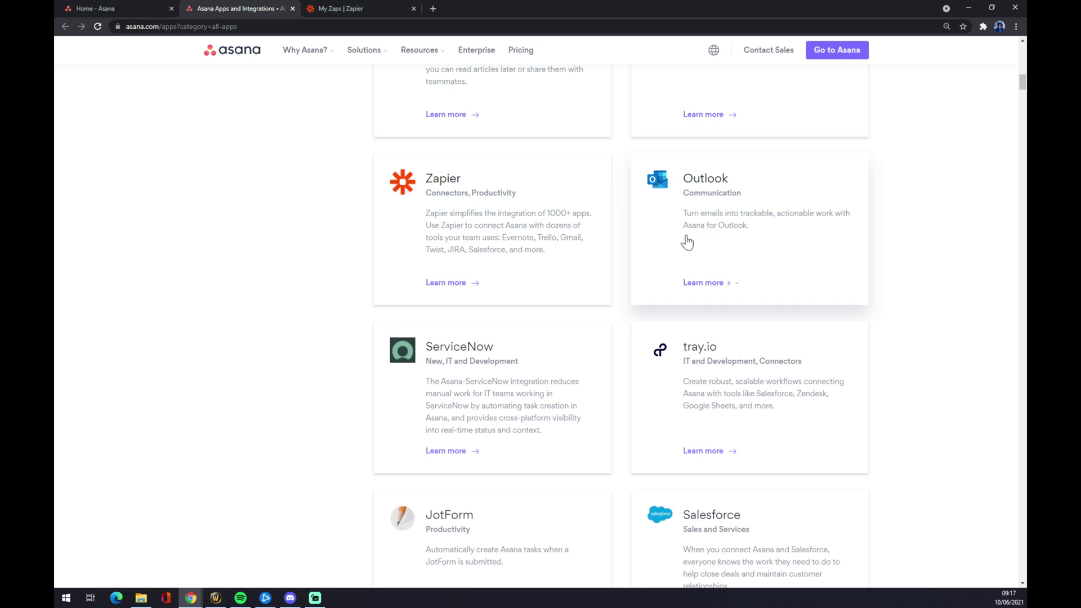
{"action": "scroll", "coordinate": [734, 258], "scroll_direction": "up", "scroll_amount": 1}
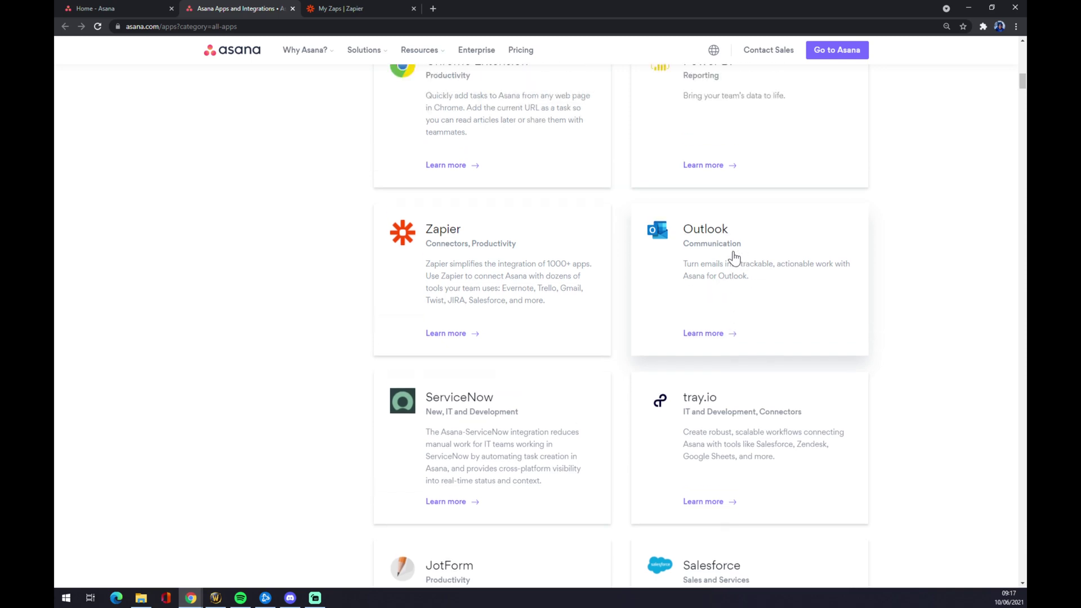
Step: View the Outlook + Asana integration page, highlight its heading, then switch to Zapier's Zaps list
{"action": "left_click", "coordinate": [744, 245]}
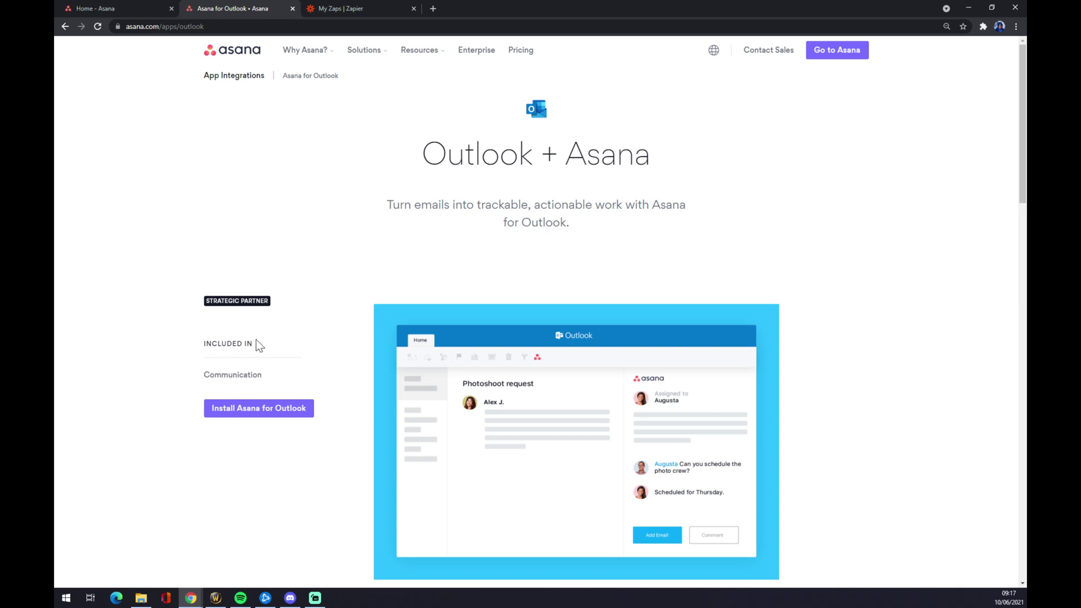
{"action": "left_click_drag", "start_coordinate": [410, 180], "coordinate": [669, 166]}
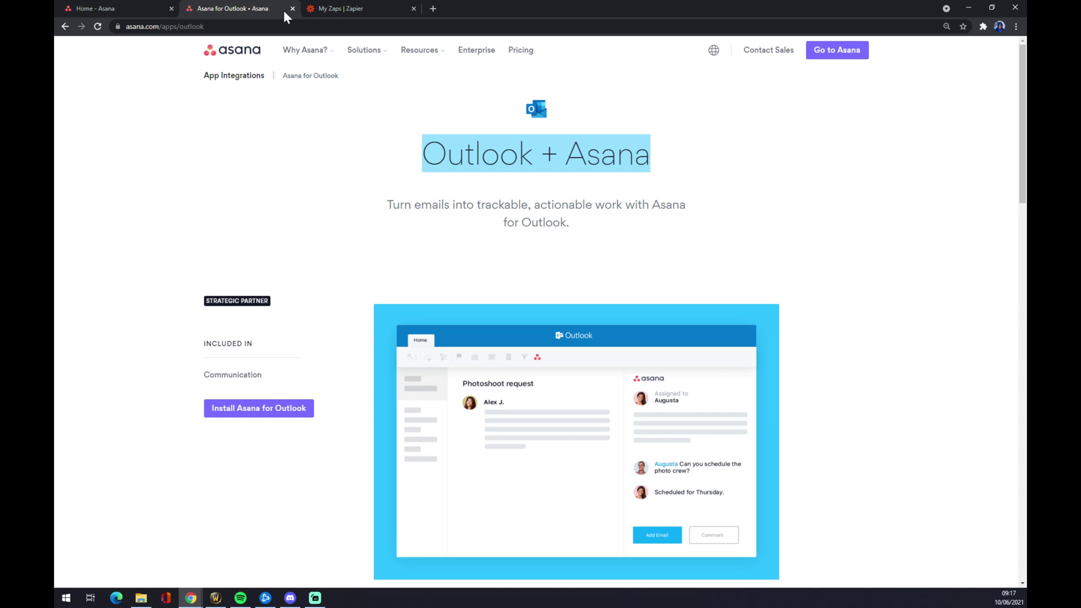
{"action": "left_click", "coordinate": [318, 10]}
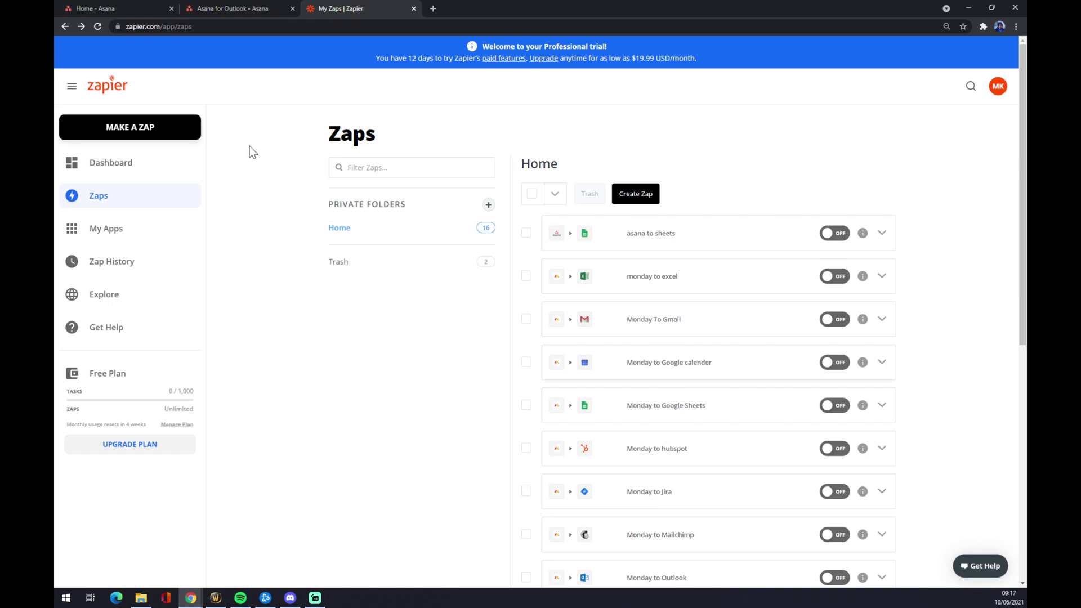
Step: Create a new zap and name it 'Asana to Outlook'
{"action": "left_click", "coordinate": [151, 137]}
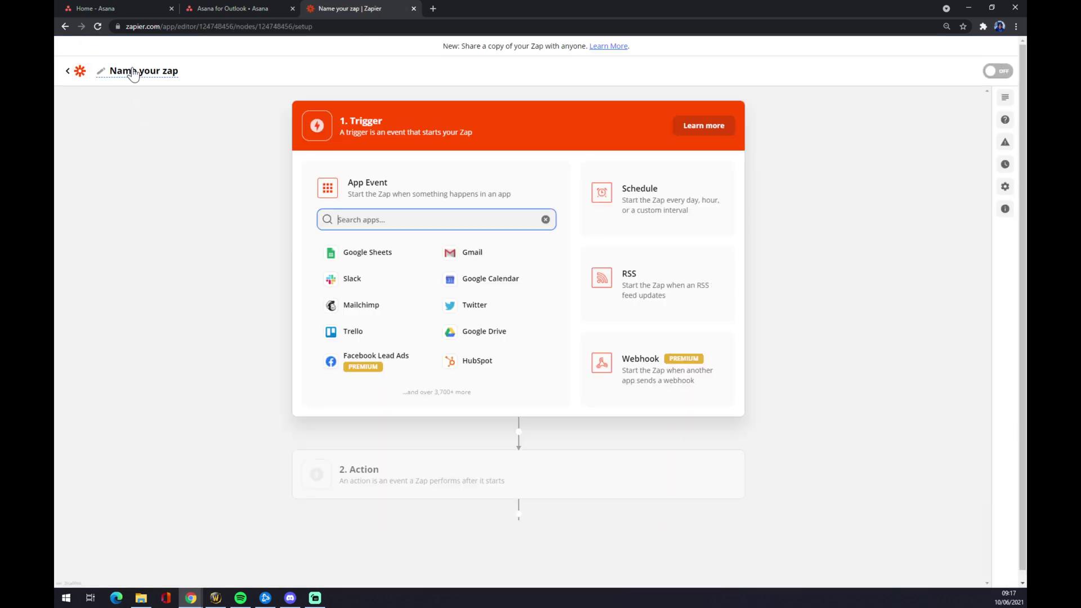
{"action": "left_click", "coordinate": [133, 73]}
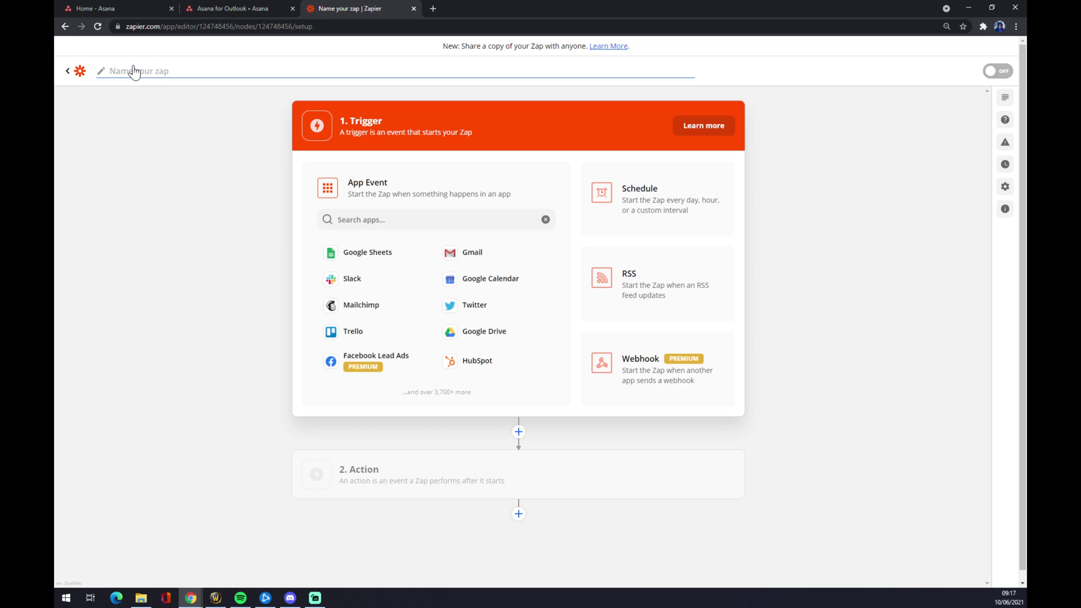
{"action": "type", "text": "As"}
{"action": "type", "text": "ana ap"}
{"action": "type", "text": " O"}
{"action": "type", "text": "utlook"}
{"action": "key", "text": "Return"}
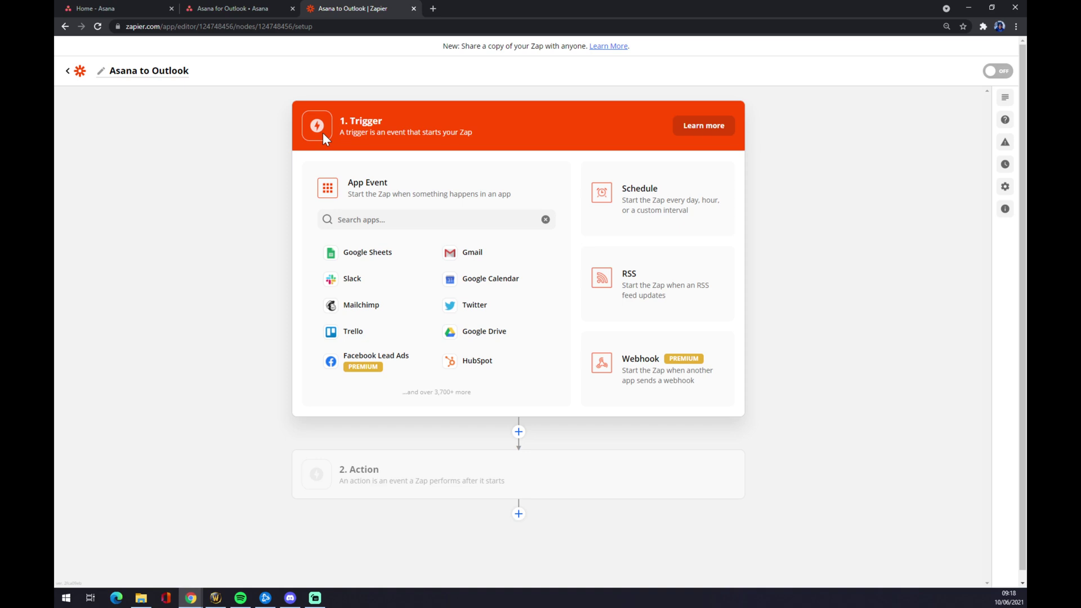
Step: Choose Asana as the trigger app with New Story as the trigger event
{"action": "left_click", "coordinate": [338, 220]}
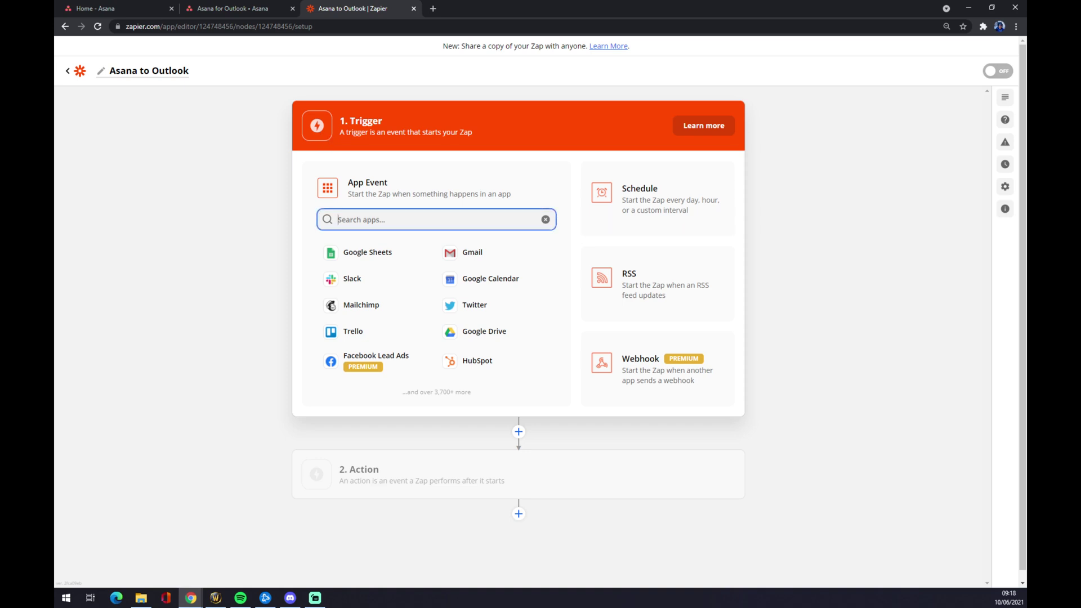
{"action": "type", "text": "asana"}
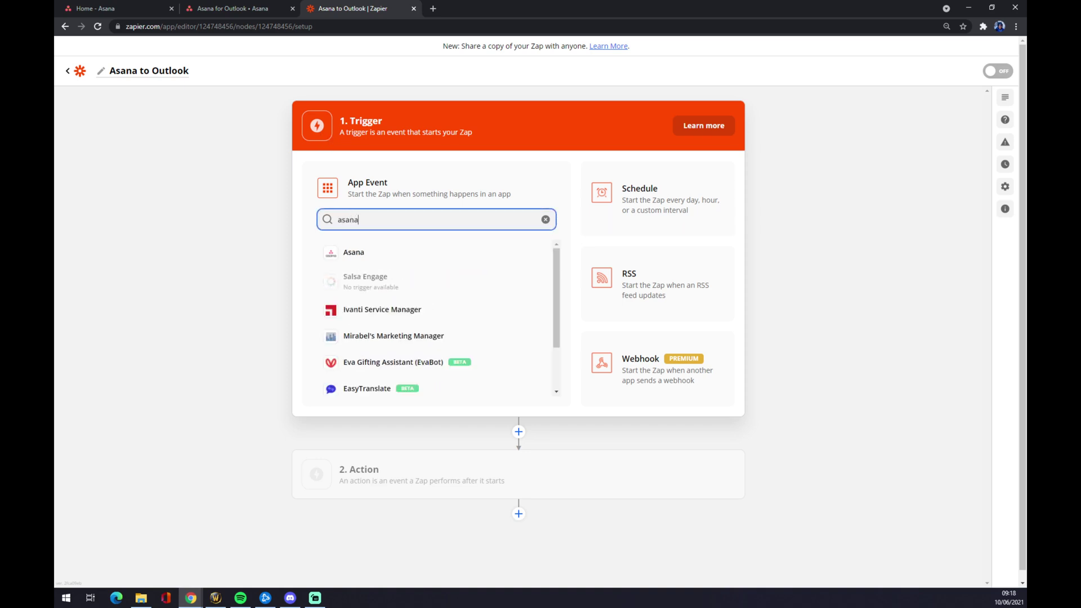
{"action": "left_click", "coordinate": [398, 252]}
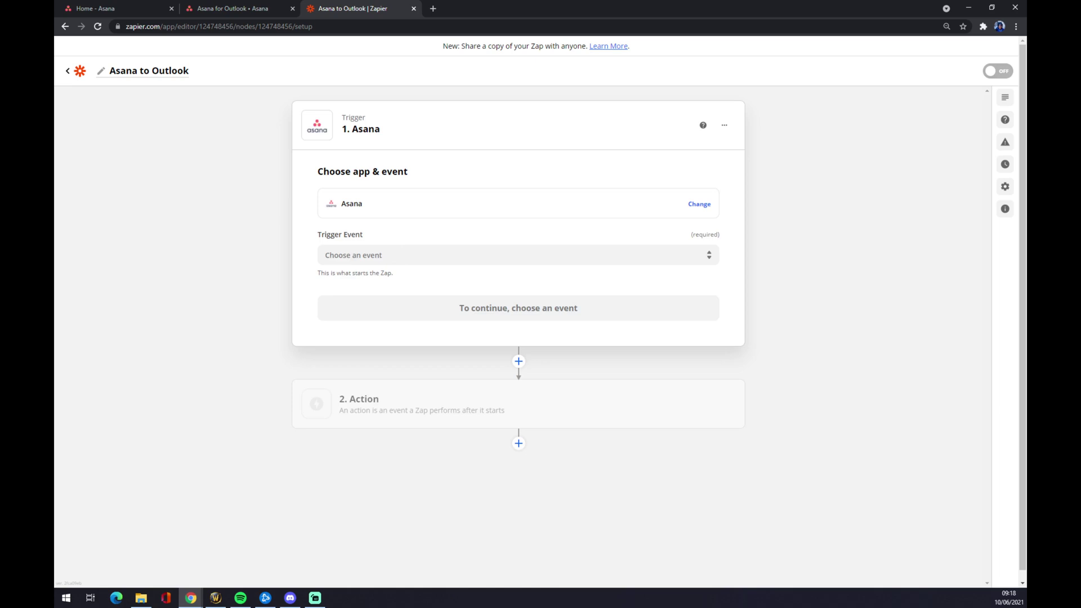
{"action": "left_click", "coordinate": [325, 254]}
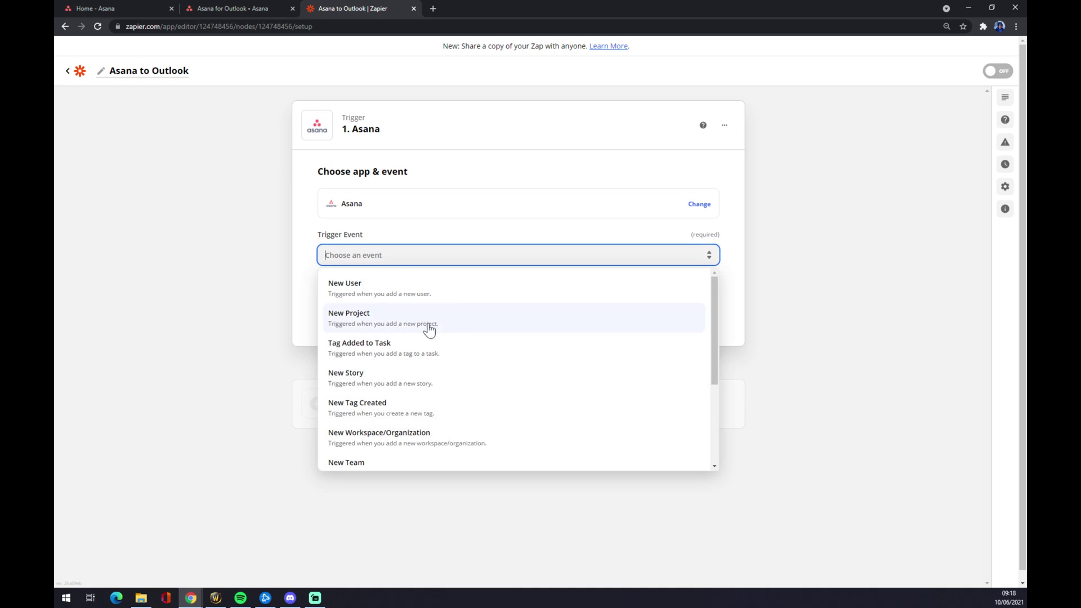
{"action": "left_click", "coordinate": [415, 380]}
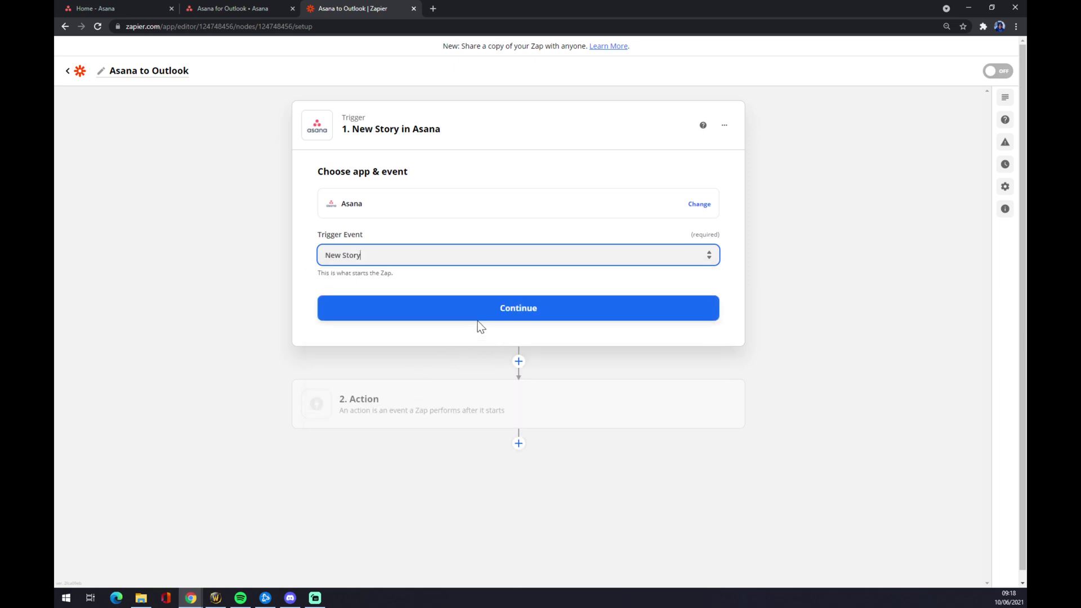
Step: Connect the already linked Asana account to the trigger and continue to its setup fields
{"action": "left_click", "coordinate": [481, 316]}
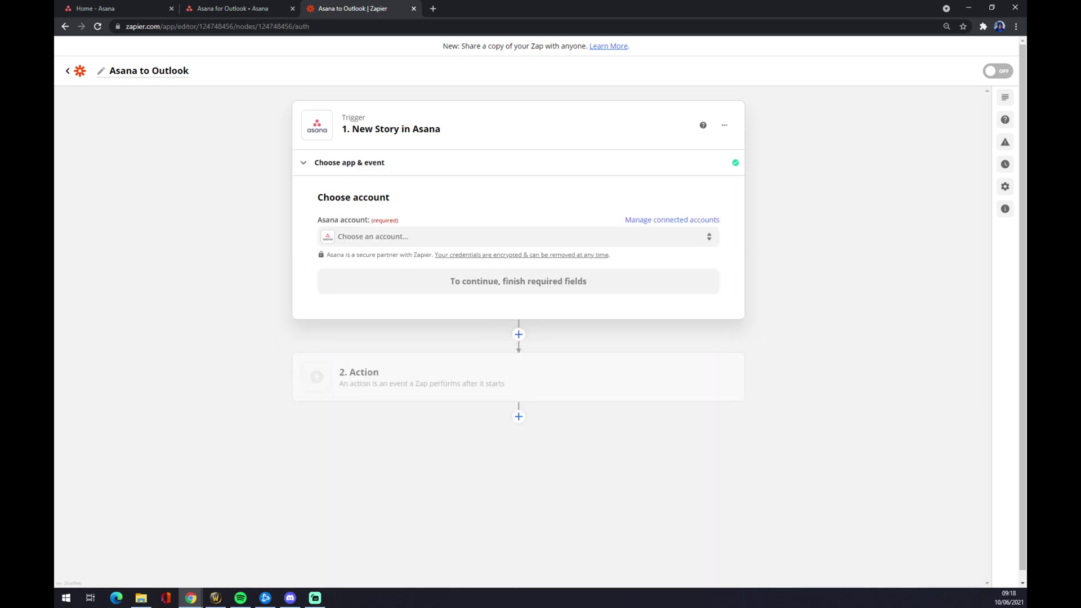
{"action": "left_click", "coordinate": [385, 241]}
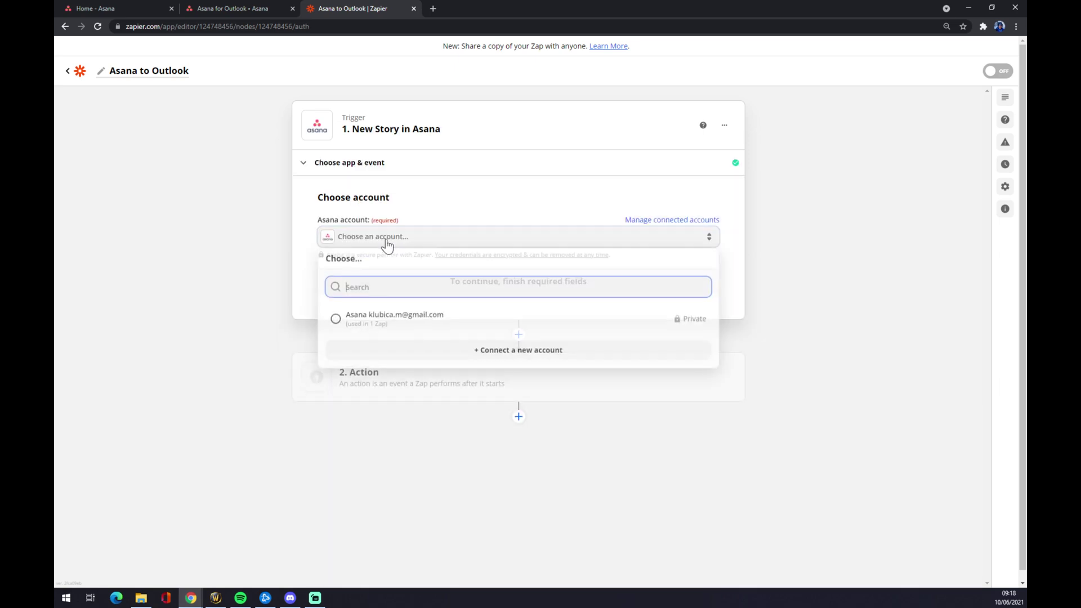
{"action": "left_click", "coordinate": [380, 321]}
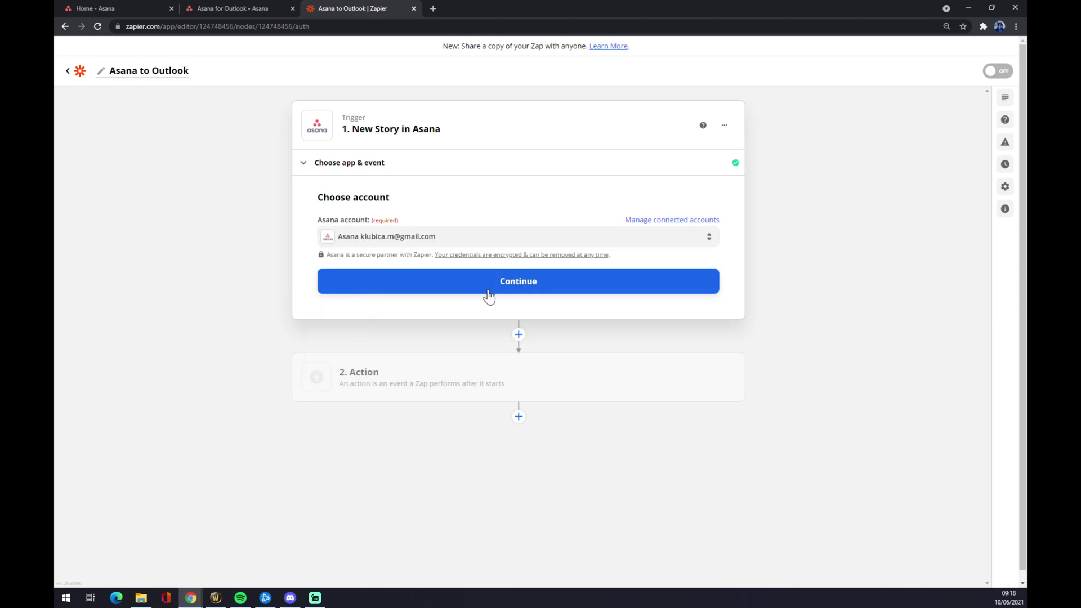
{"action": "left_click", "coordinate": [488, 296]}
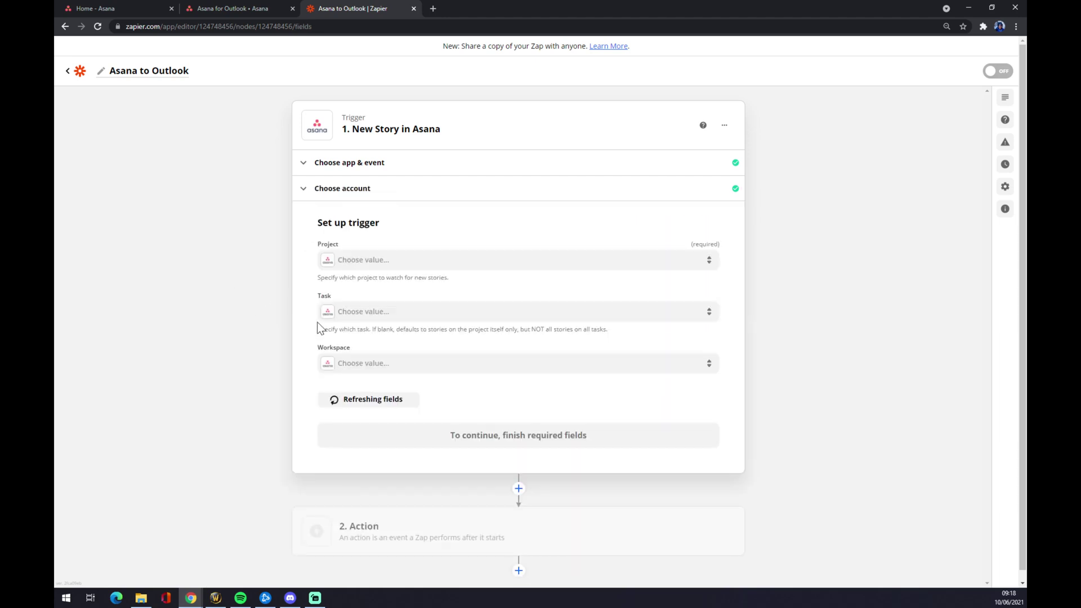
Step: Look through the Project and Workspace lists without selecting anything
{"action": "left_click", "coordinate": [376, 268]}
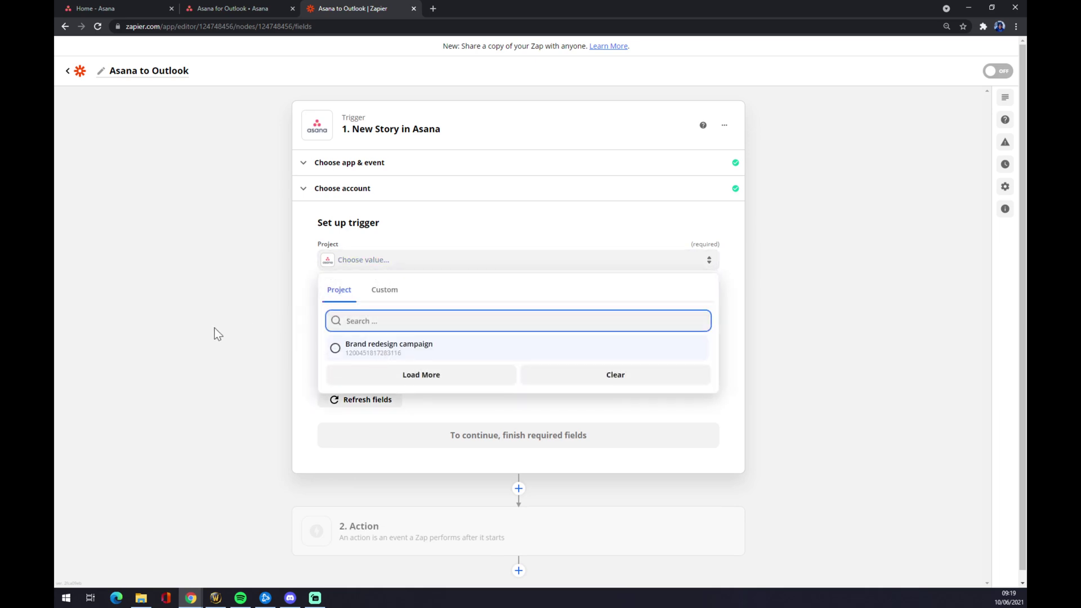
{"action": "left_click", "coordinate": [215, 333]}
{"action": "left_click", "coordinate": [386, 264]}
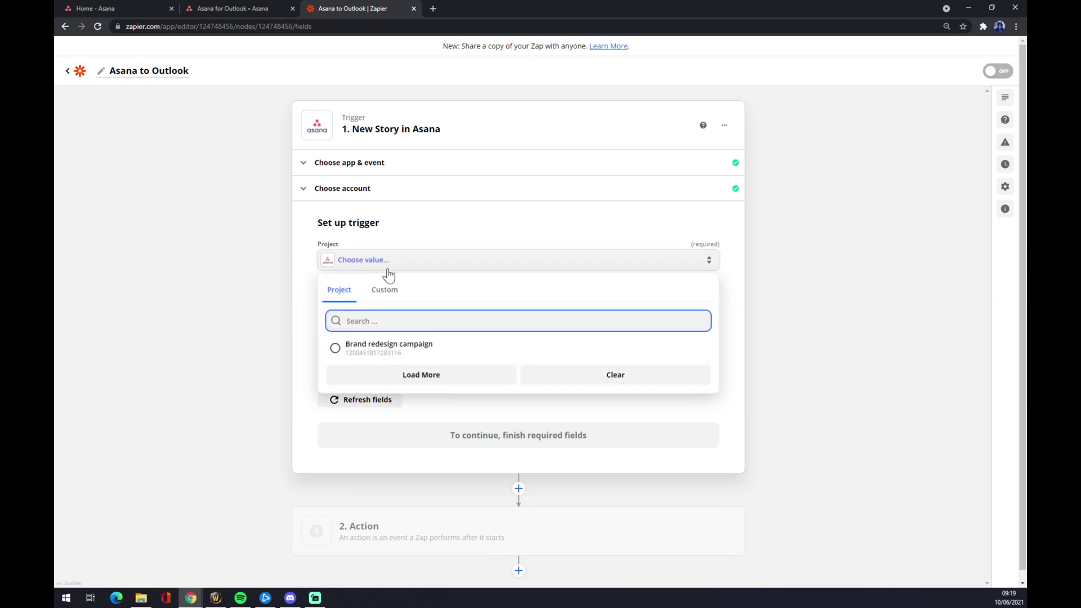
{"action": "left_click", "coordinate": [244, 333]}
{"action": "left_click", "coordinate": [389, 365]}
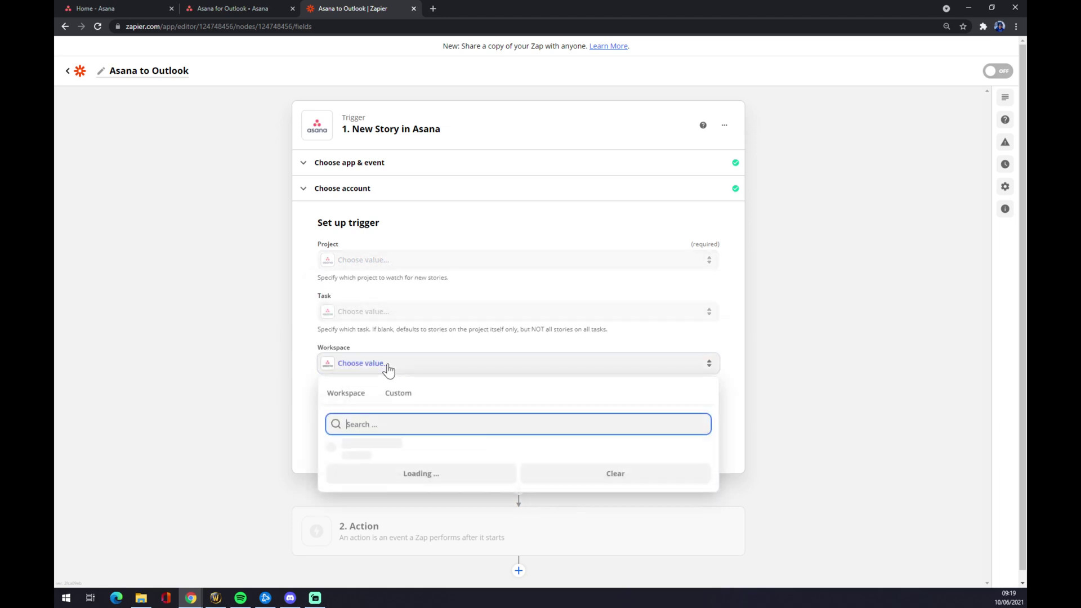
{"action": "left_click", "coordinate": [221, 378]}
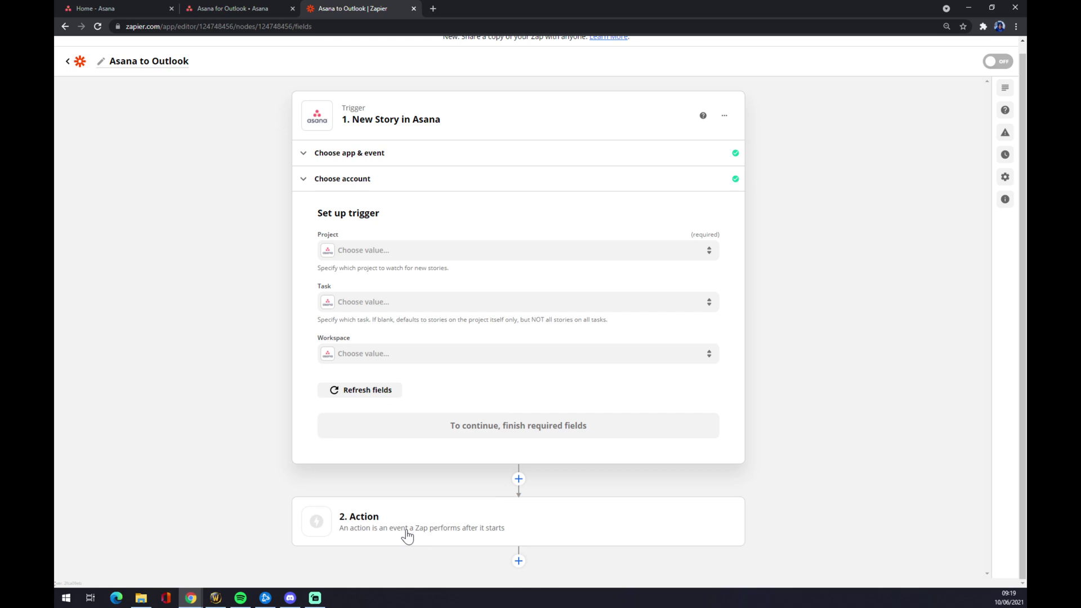
Step: Search the action step's apps for 'outlook' and choose Microsoft Outlook
{"action": "left_click", "coordinate": [406, 536]}
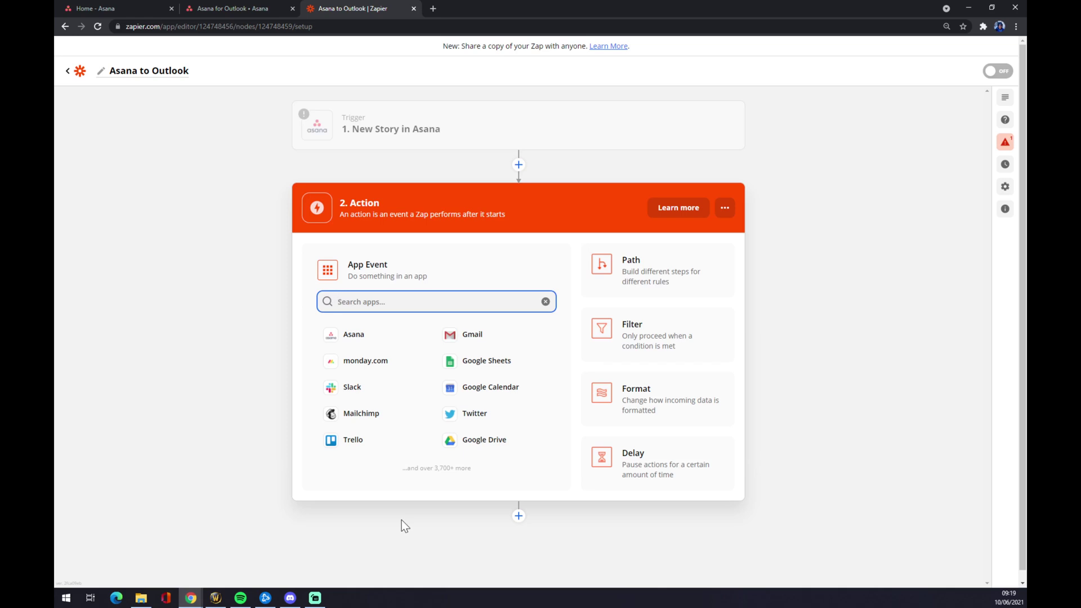
{"action": "type", "text": "outlook"}
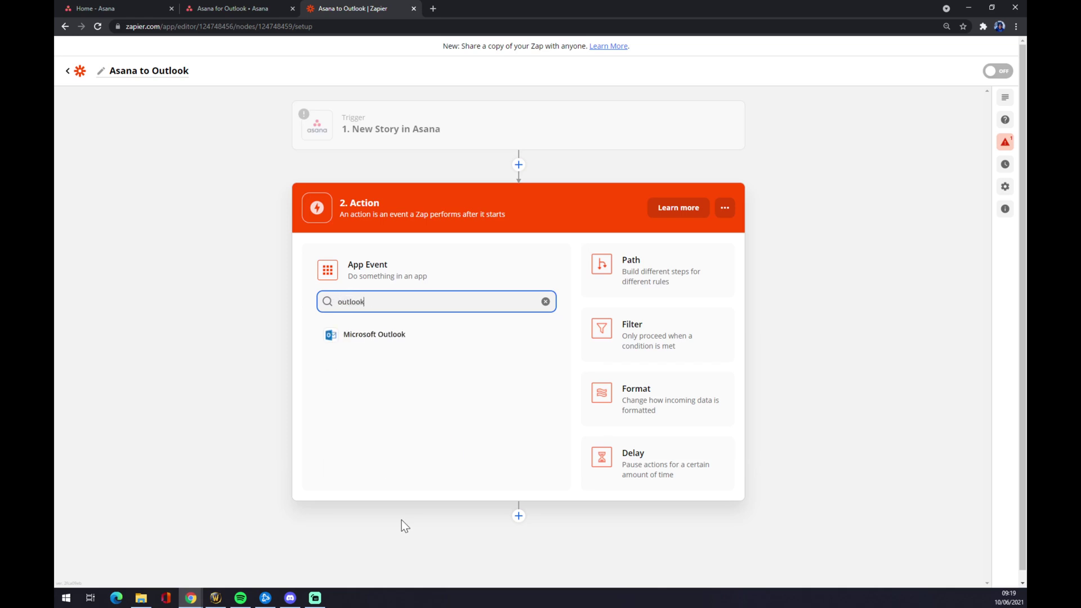
{"action": "left_click", "coordinate": [395, 347]}
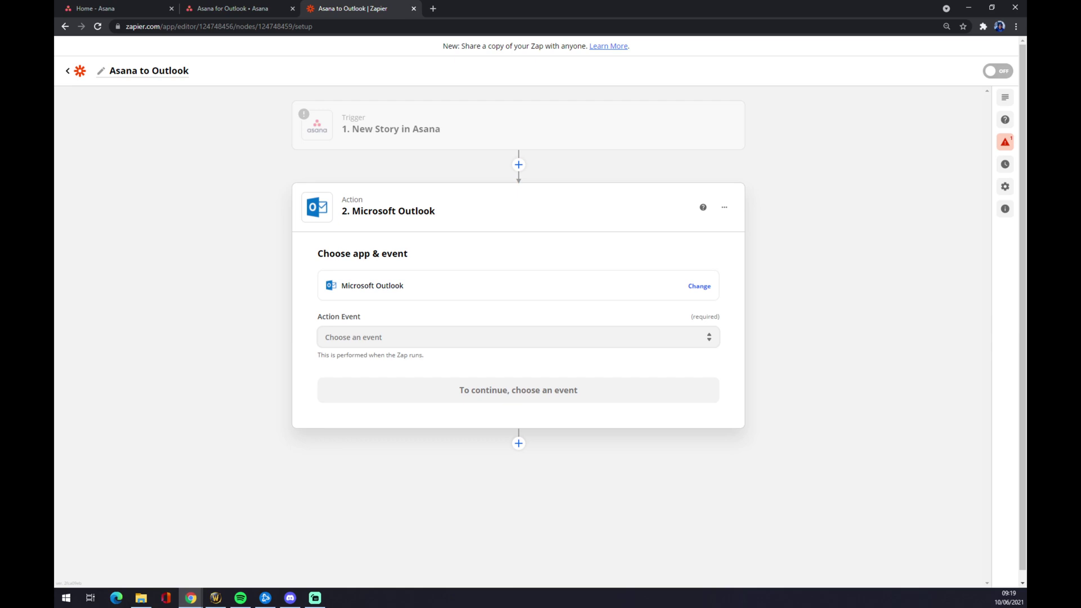
Step: Select Update Contact as the Outlook action event and continue to account sign-in
{"action": "left_click", "coordinate": [518, 337]}
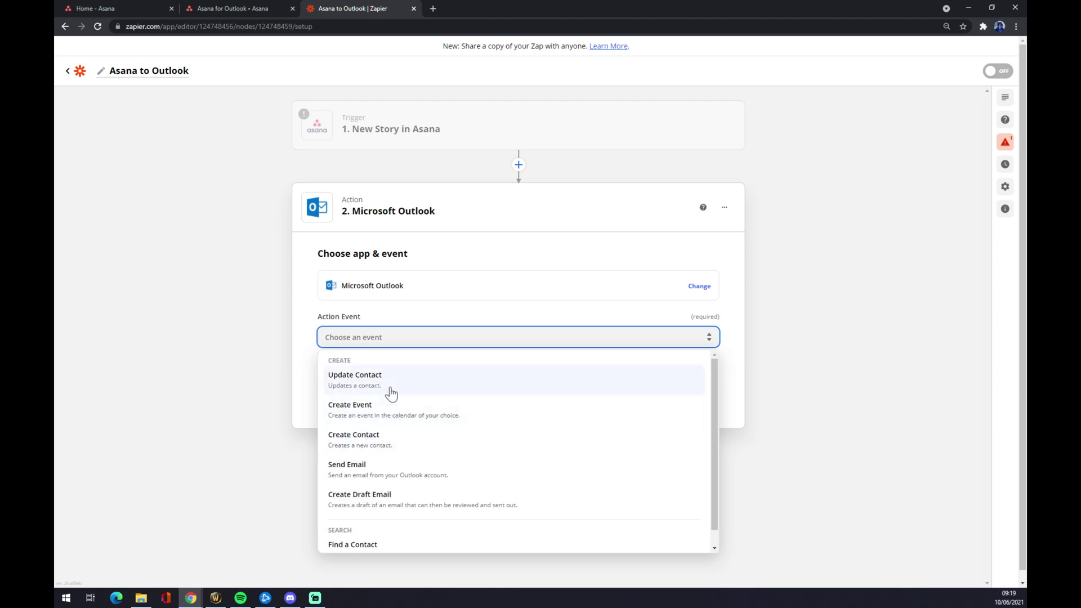
{"action": "left_click", "coordinate": [388, 385]}
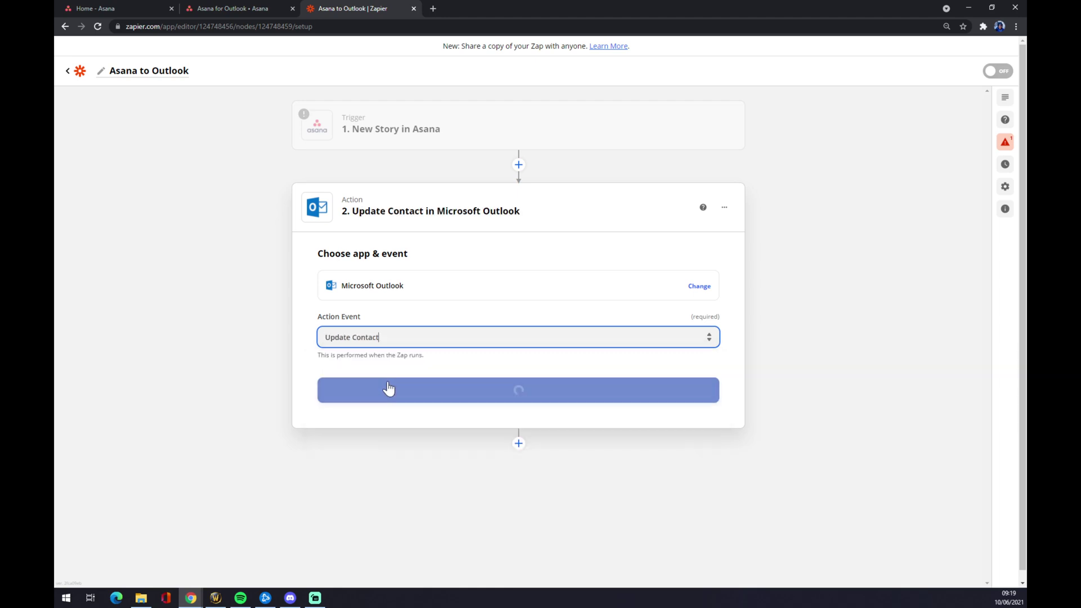
{"action": "left_click", "coordinate": [389, 388]}
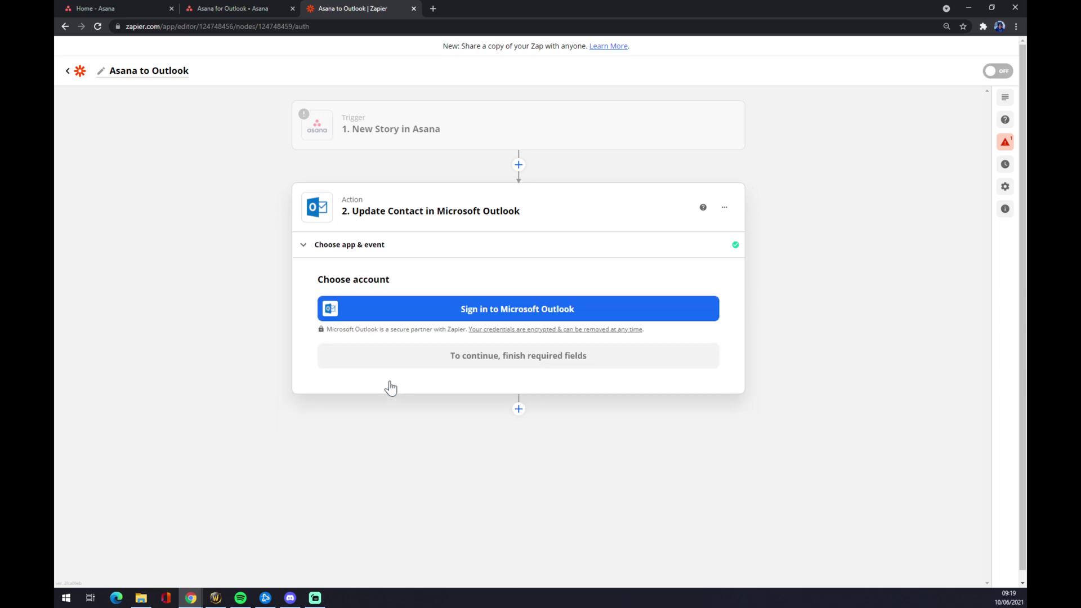